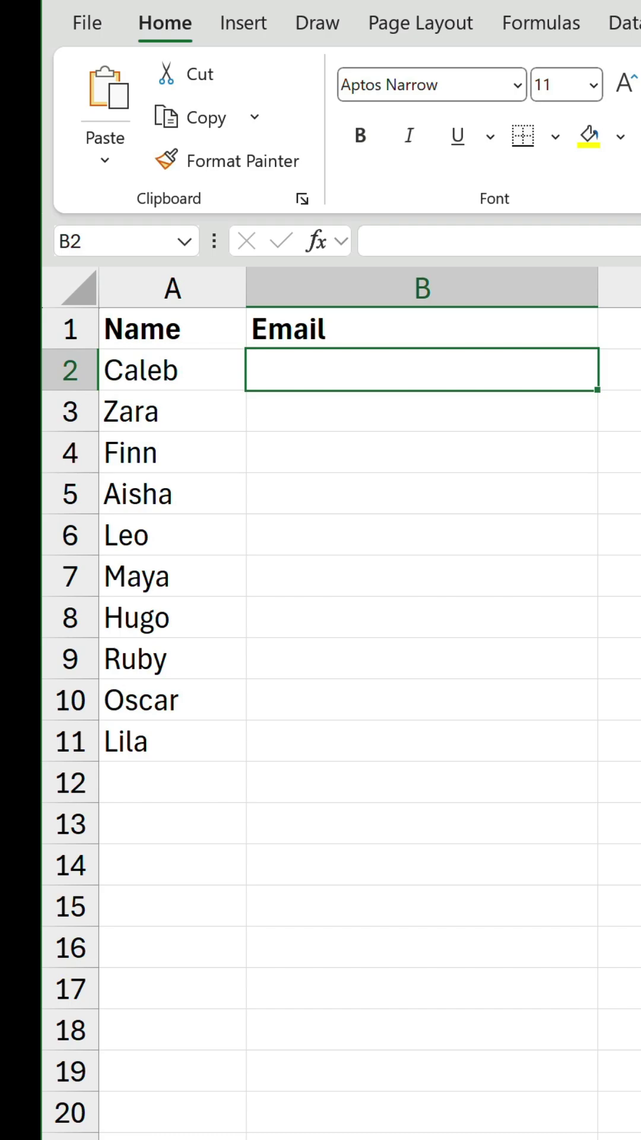
type("=LOWER(")
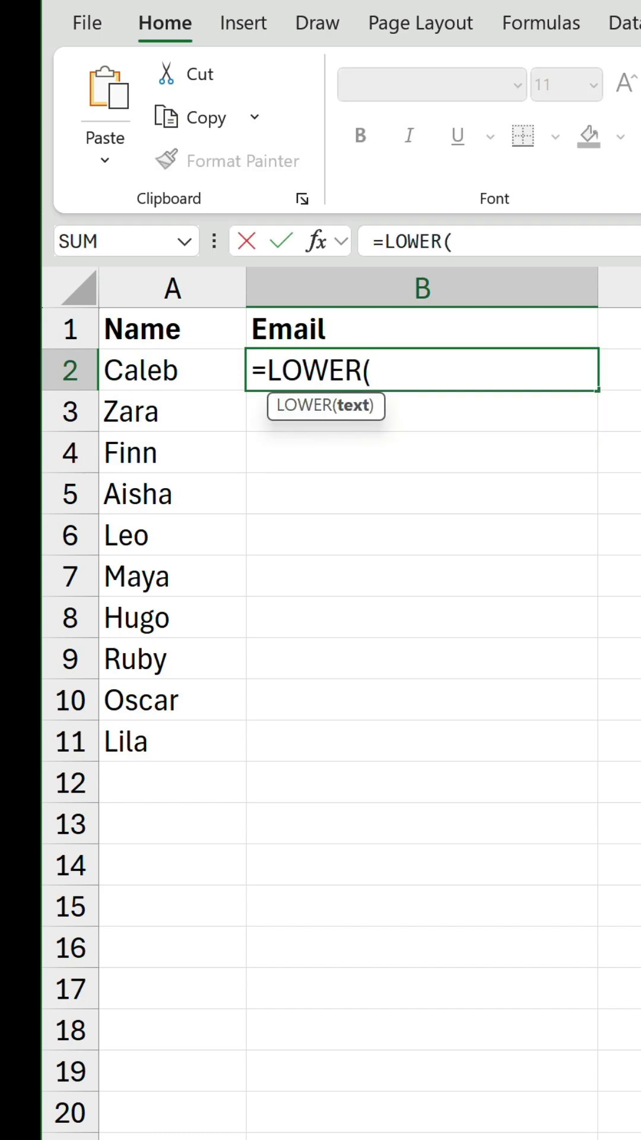
left_click_drag(153, 368, 161, 742)
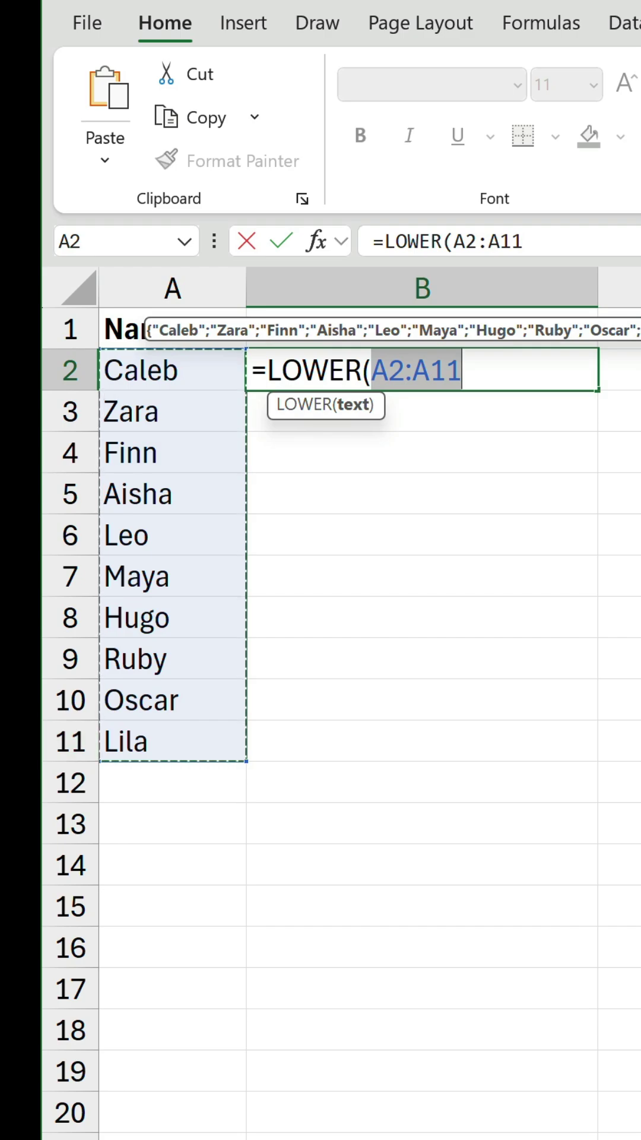
type("&\"")
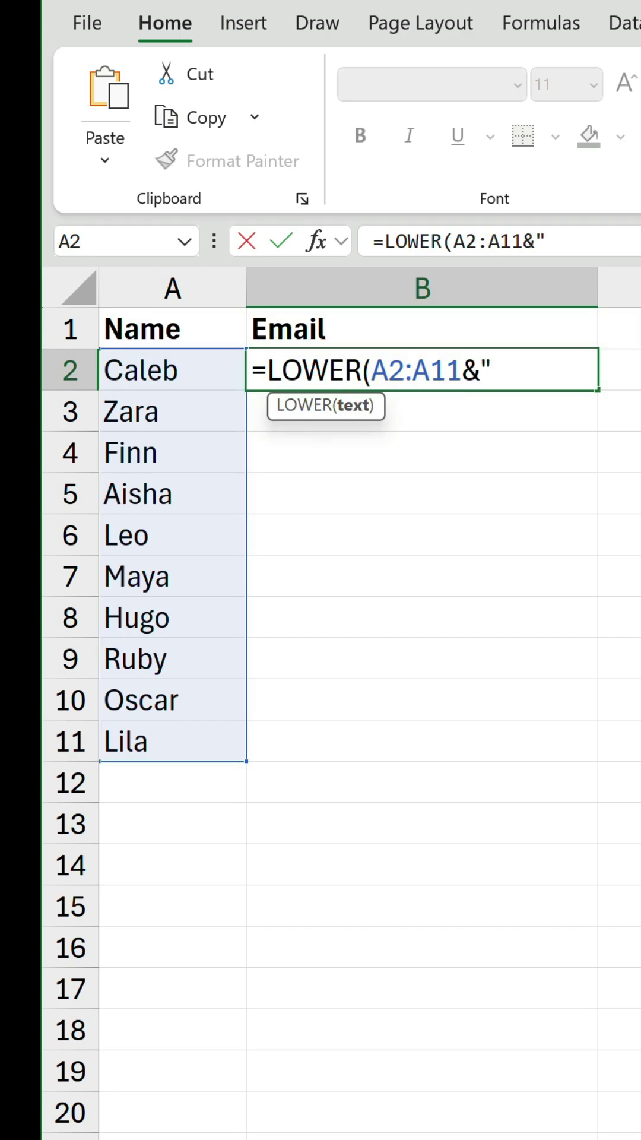
type("@email.co")
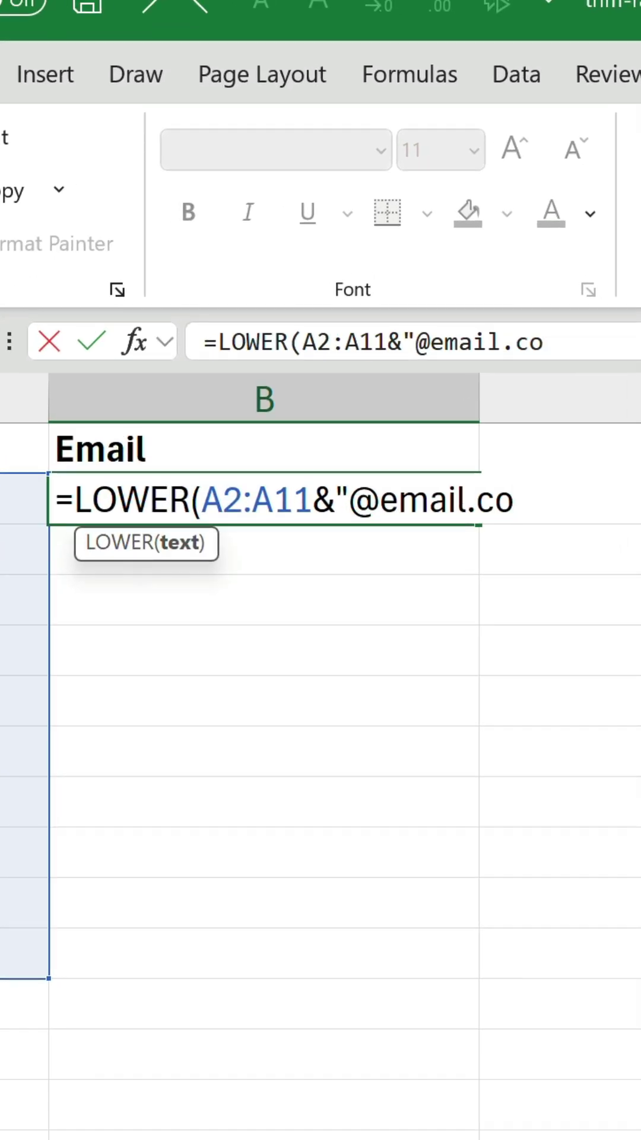
type("m\")")
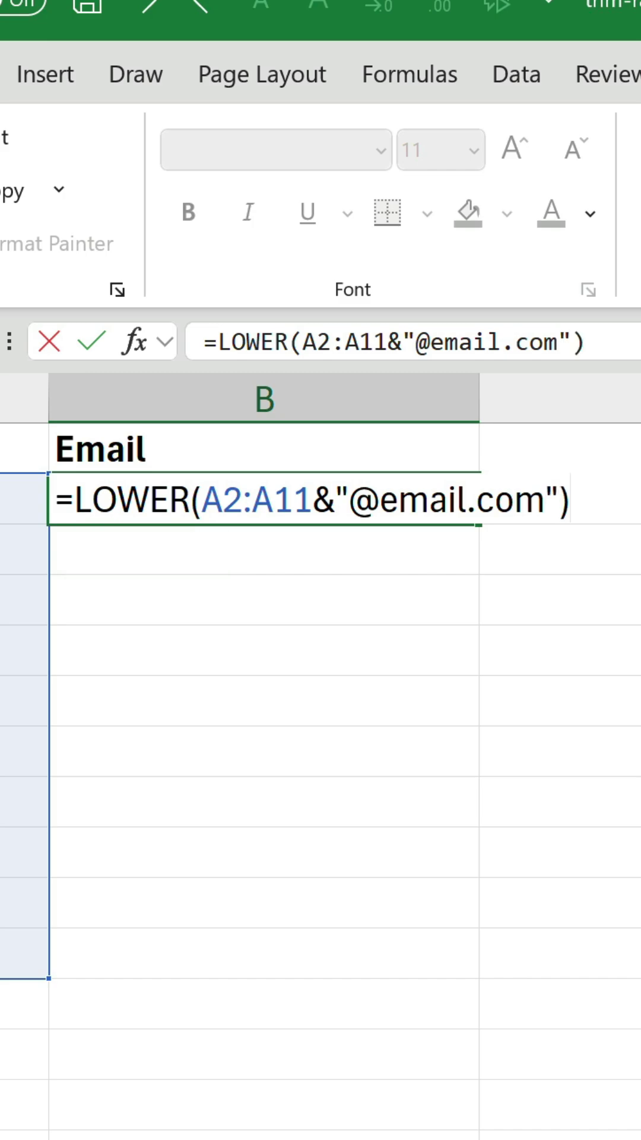
key("Return")
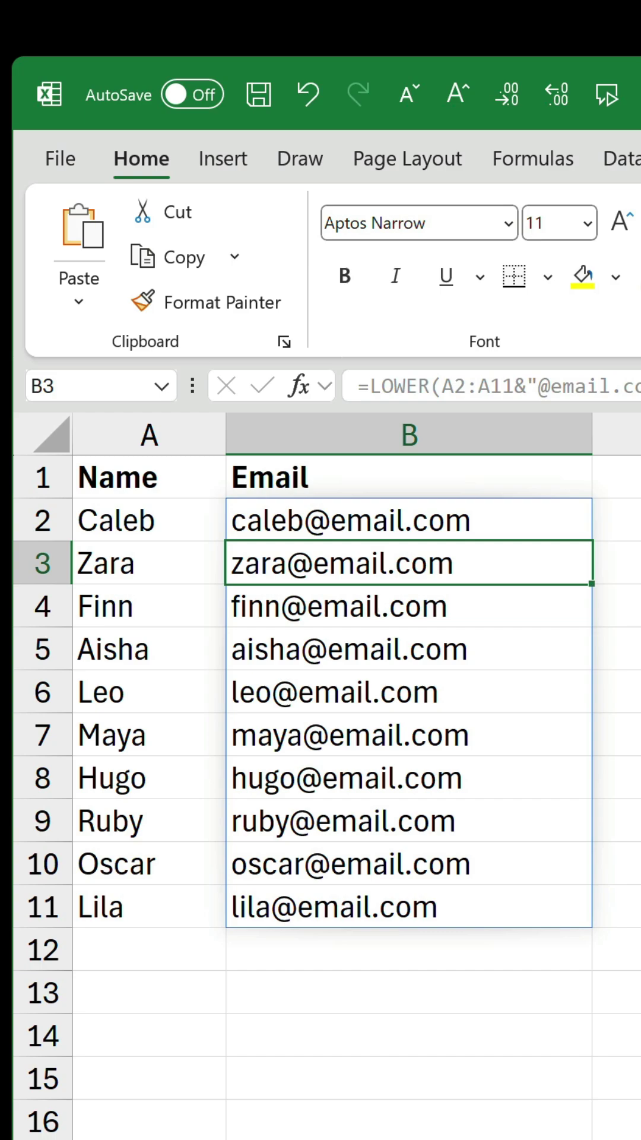
- Widen the email formula's name range from A2:A11 to A2:A21
key("Up")
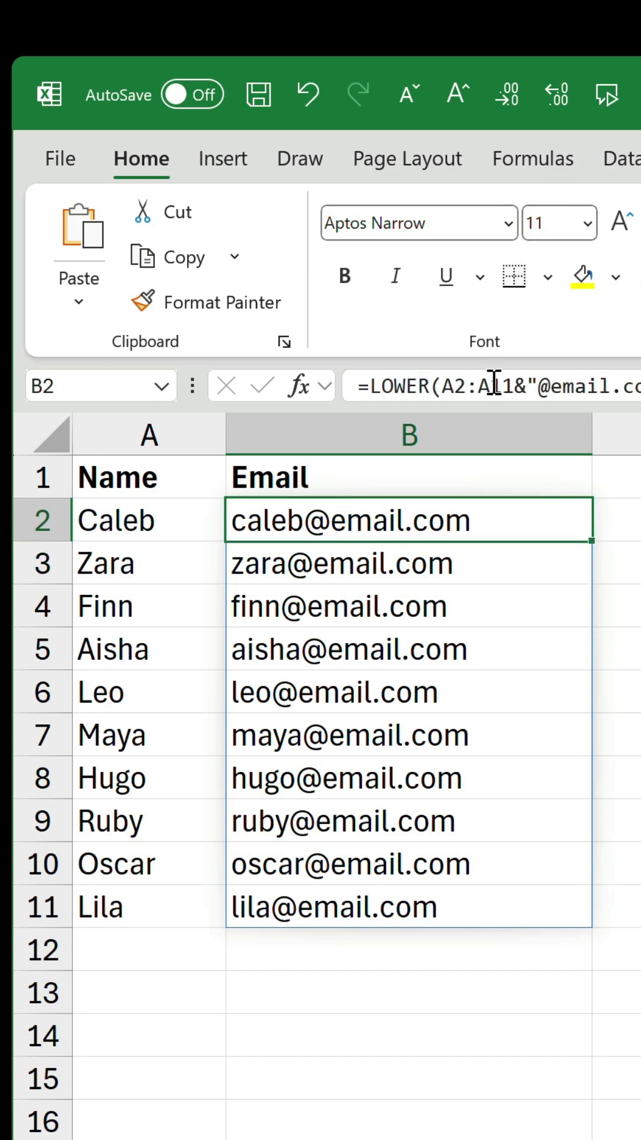
left_click(502, 385)
left_click_drag(231, 927, 231, 1137)
key("Return")
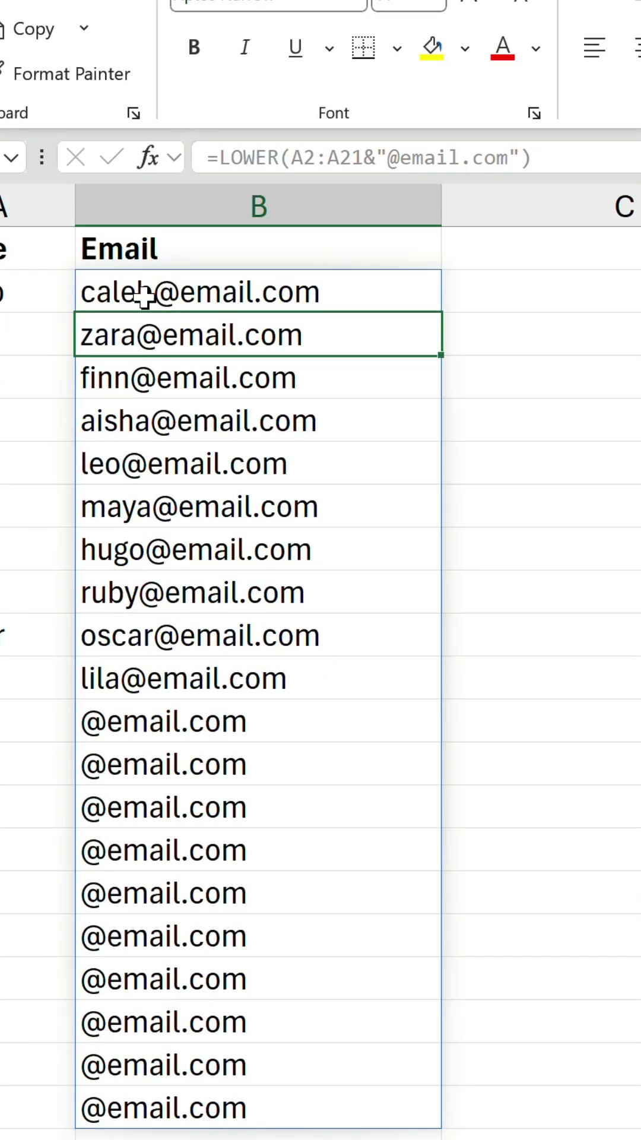
- Change B2's formula so LOWER wraps TRIMRANGE(A2:A21) instead of the plain range
left_click(279, 115)
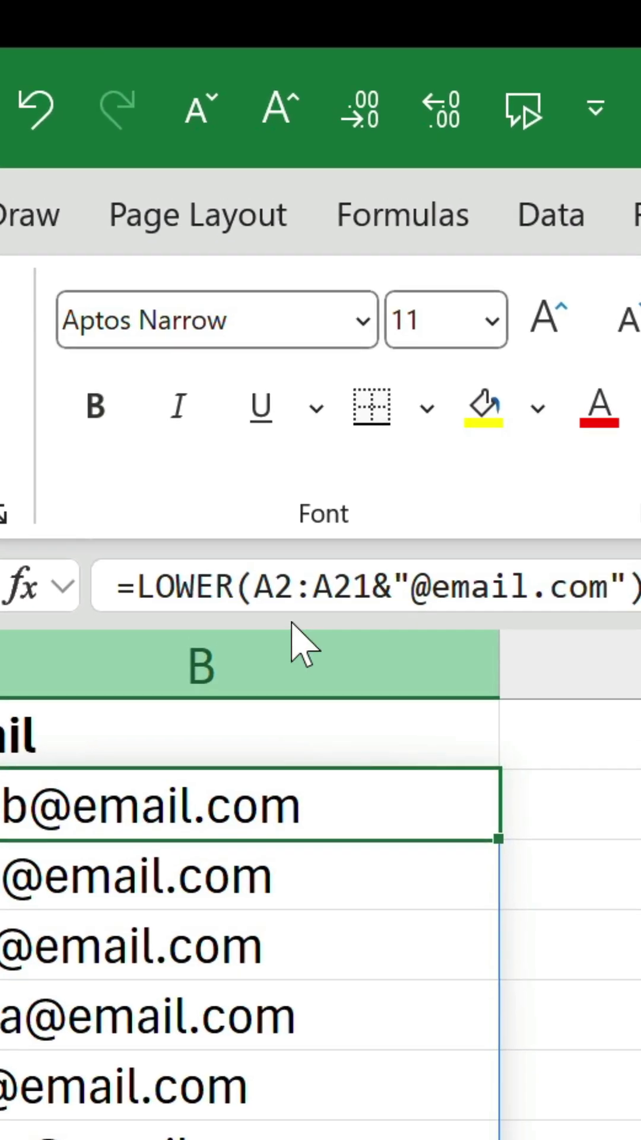
left_click(260, 590)
type("TRIM")
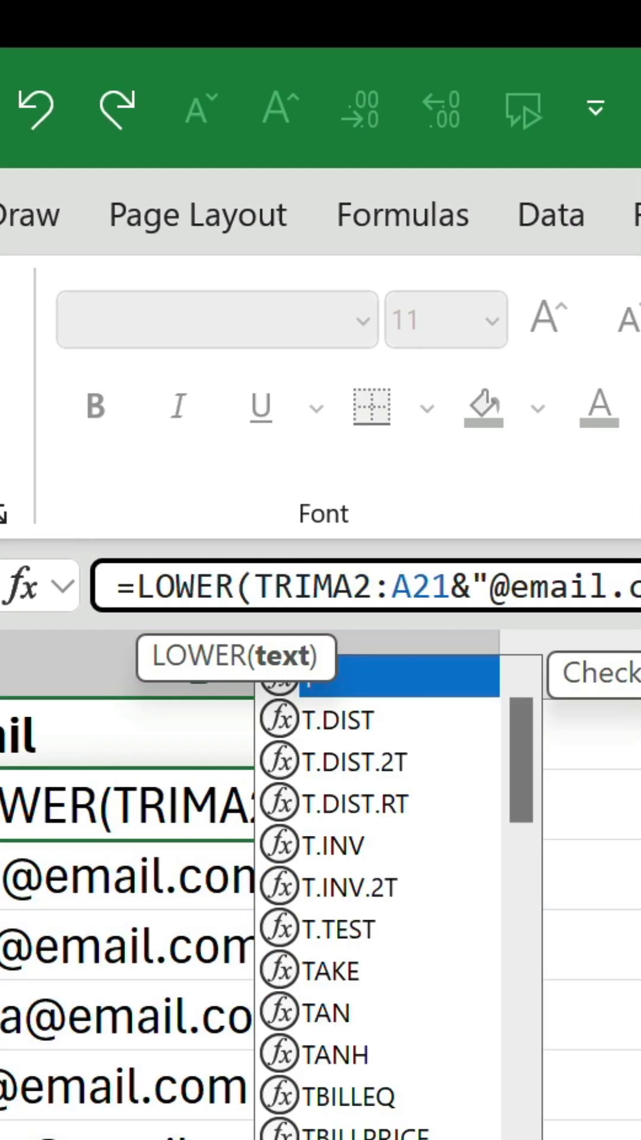
key("Tab")
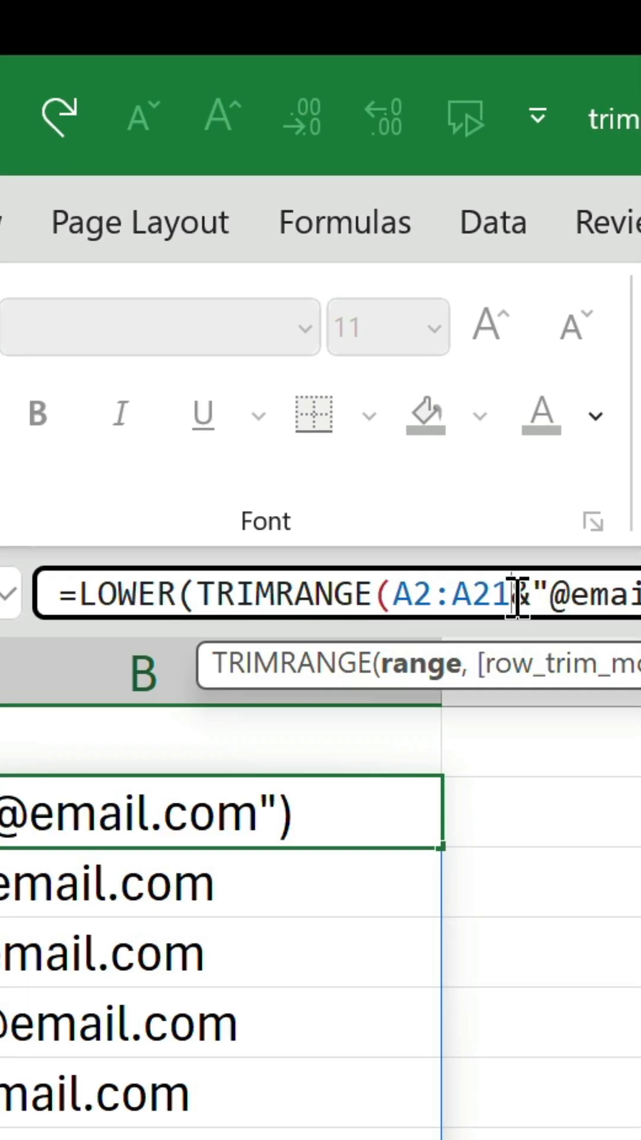
left_click(514, 594)
type(")")
key("Return")
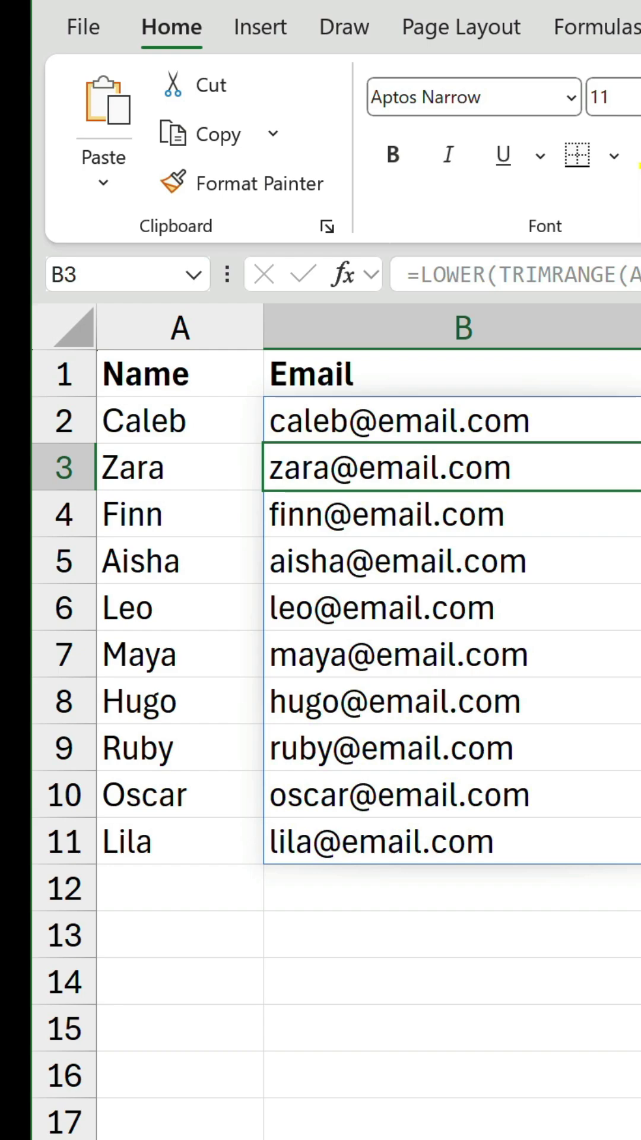
left_click(416, 421)
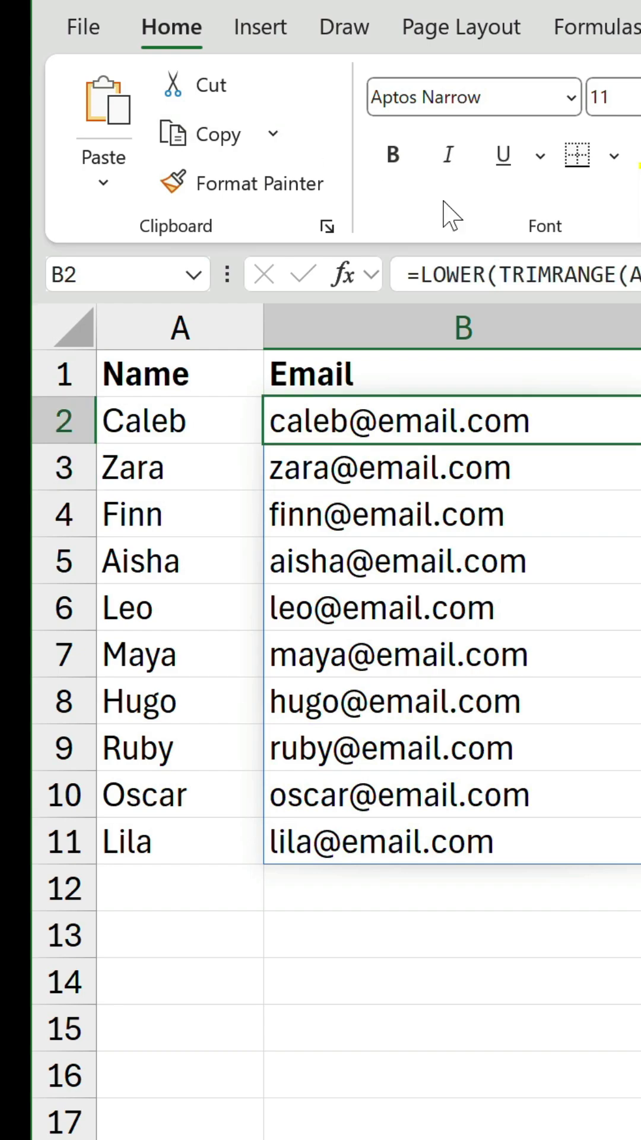
key("F2")
left_click(101, 420)
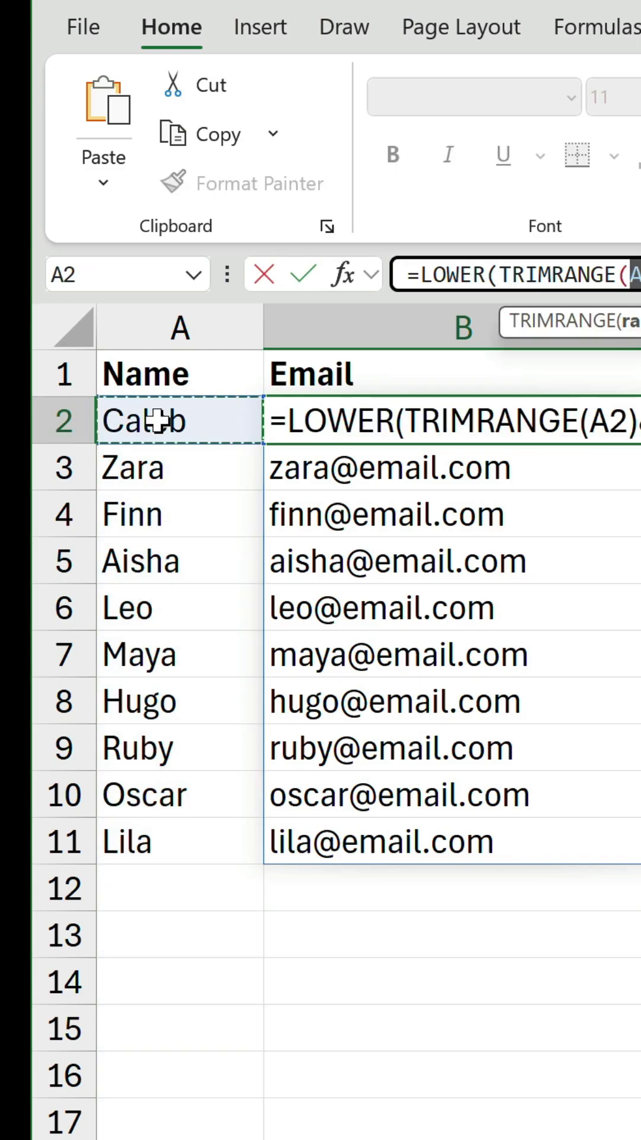
key("ctrl+shift+Down")
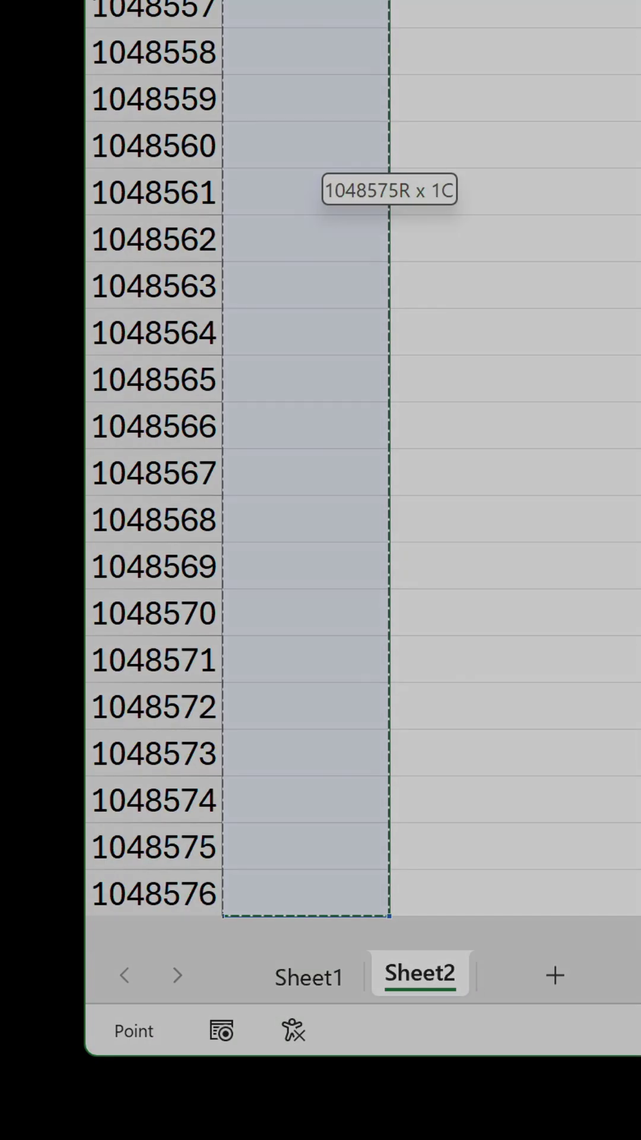
key("Return")
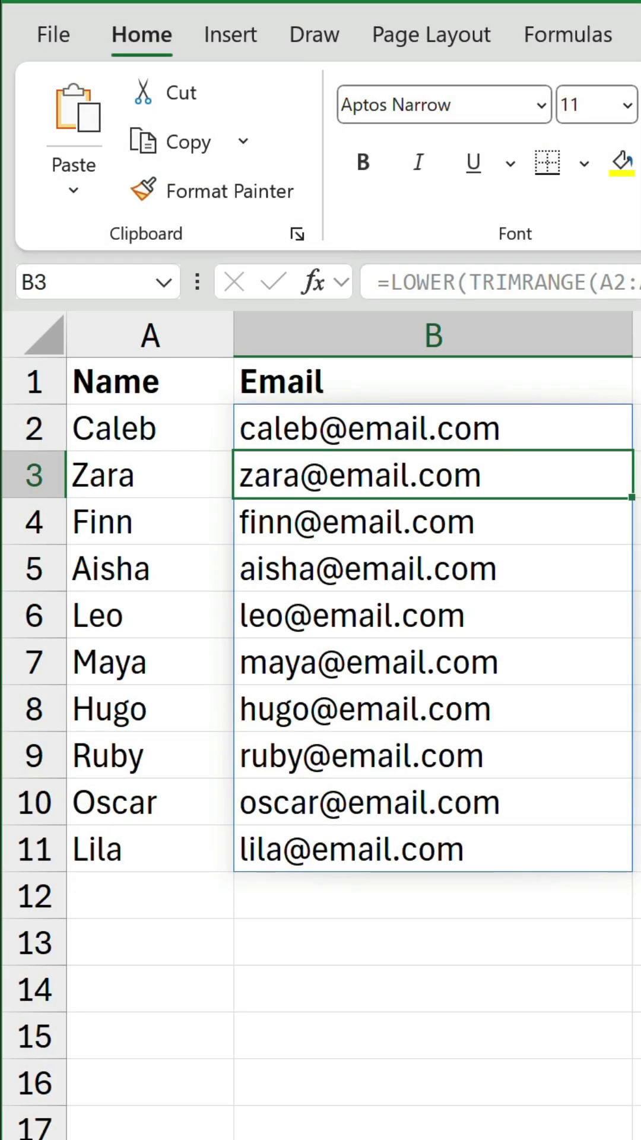
- Enter Felix in A12, Nadia in A13 and Kai in A19 of the Name column
left_click(127, 898)
type("Felix")
key("Return")
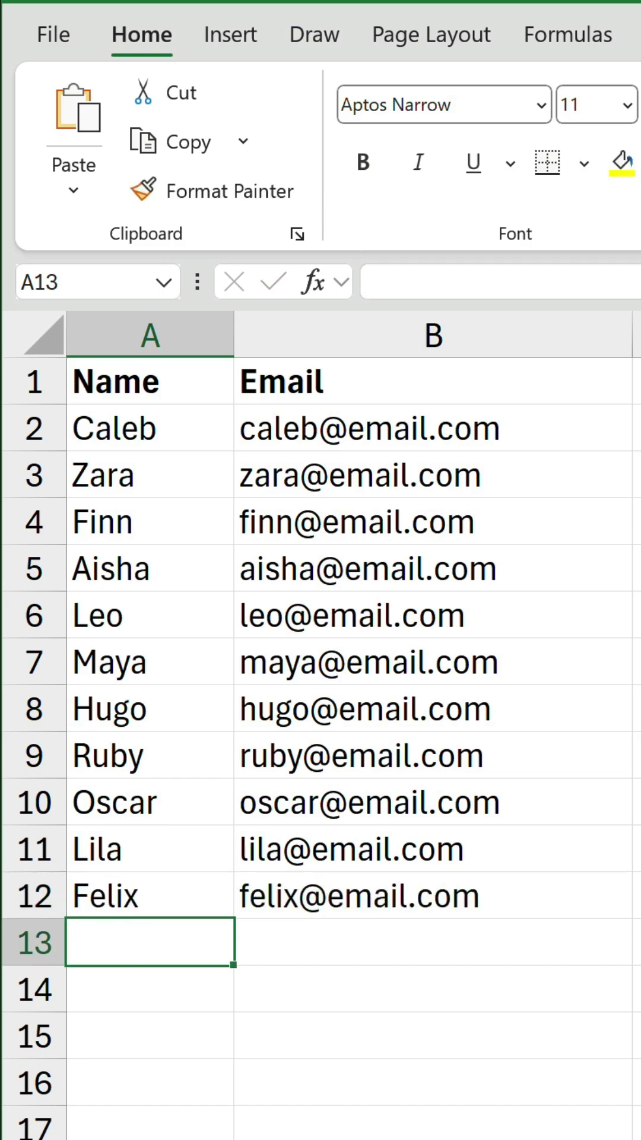
type("Nadia")
key("Return")
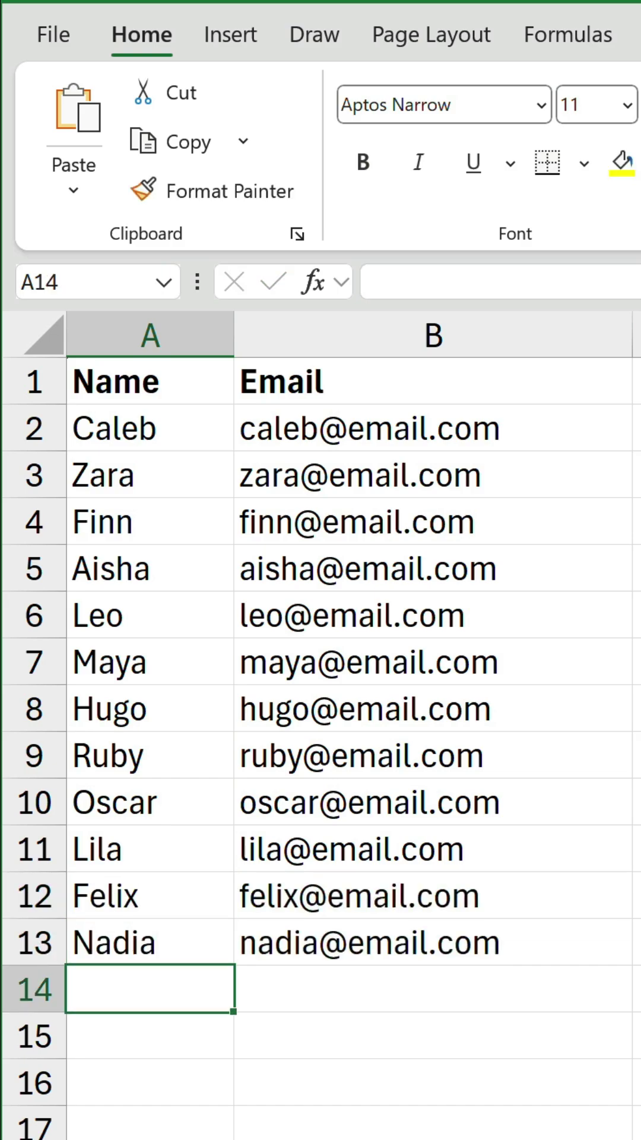
key("Down")
key("Down")
key("Down")
key("Down")
key("Down")
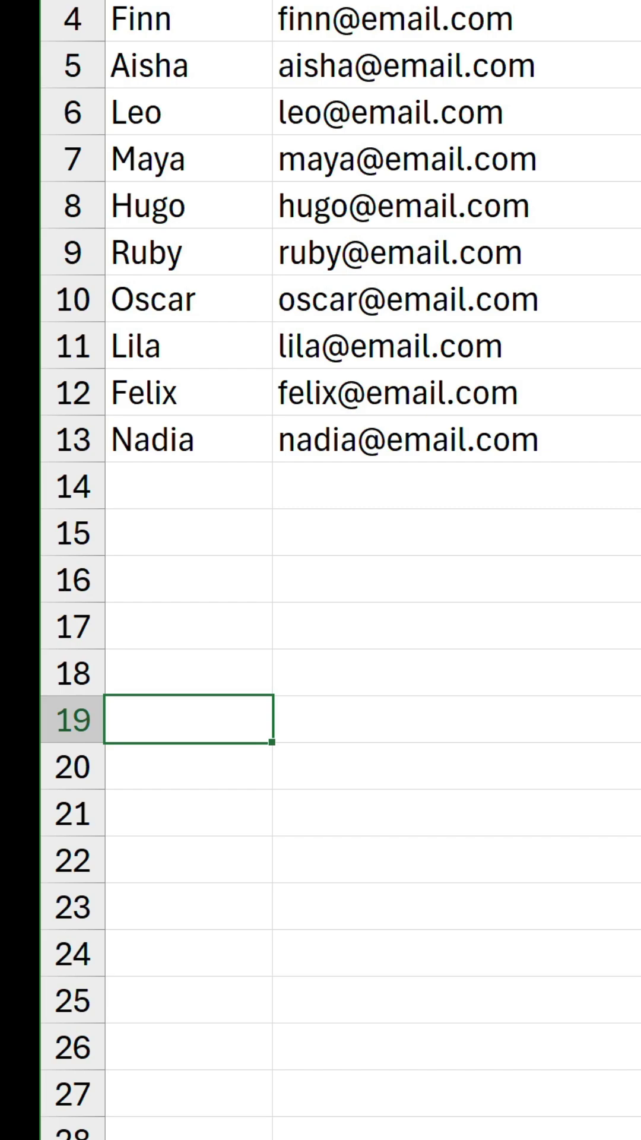
type("Kai")
key("Return")
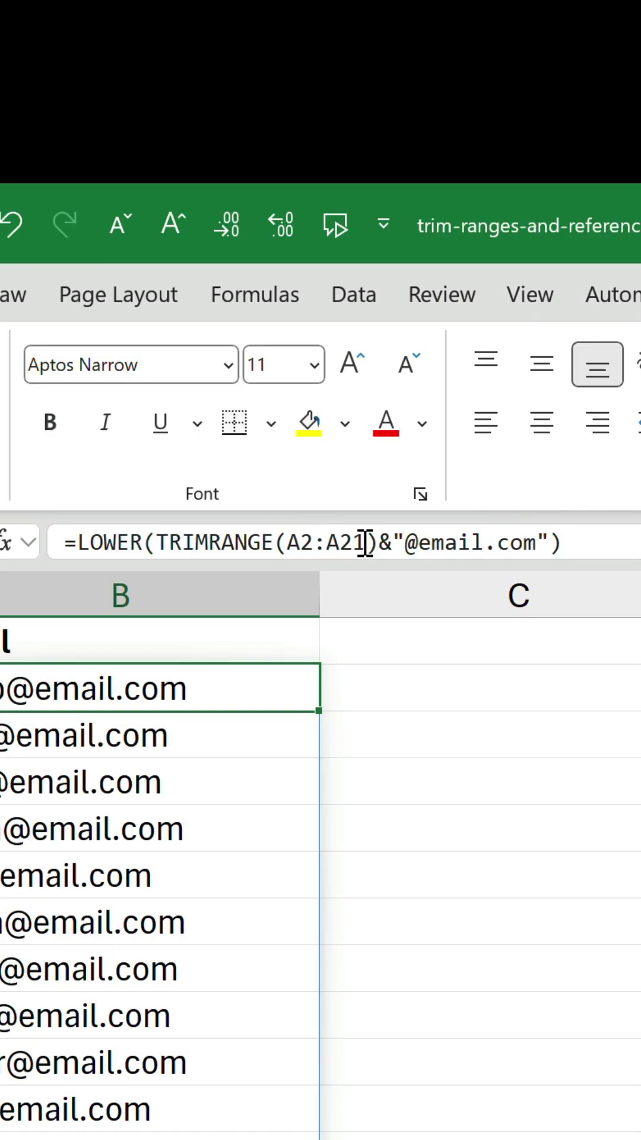
left_click(365, 544)
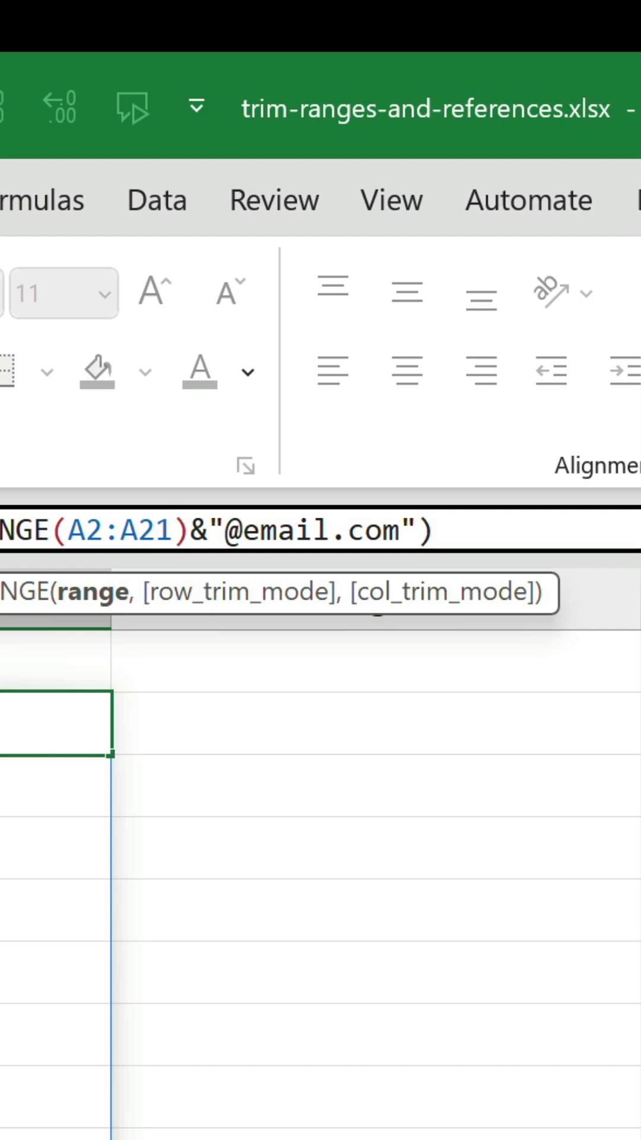
type(",")
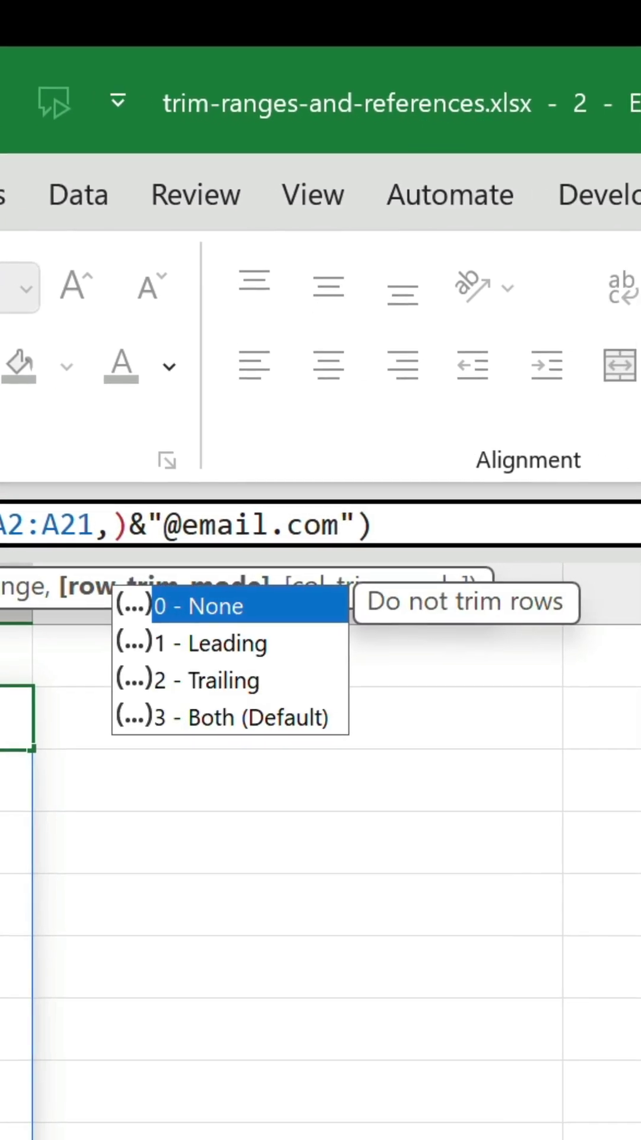
key("Down")
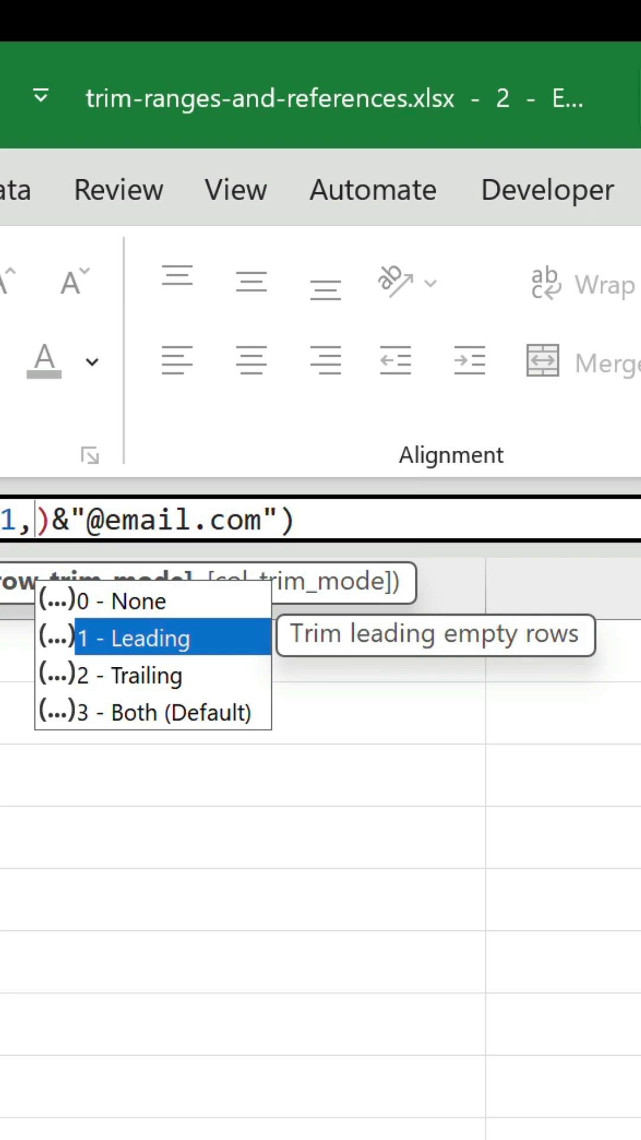
key("Down")
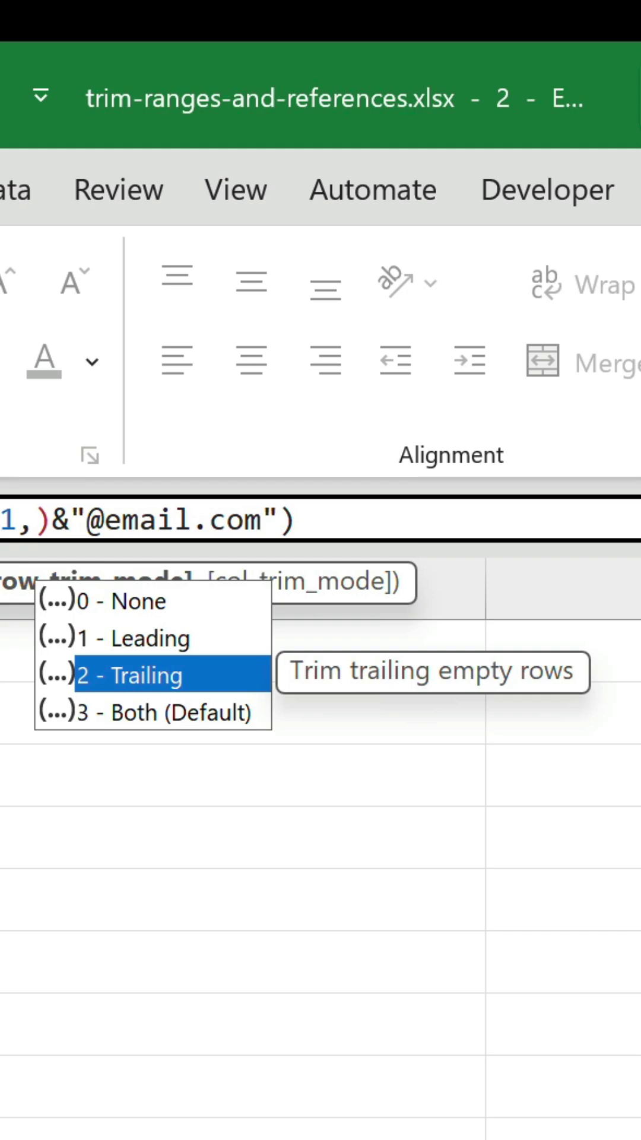
key("Down")
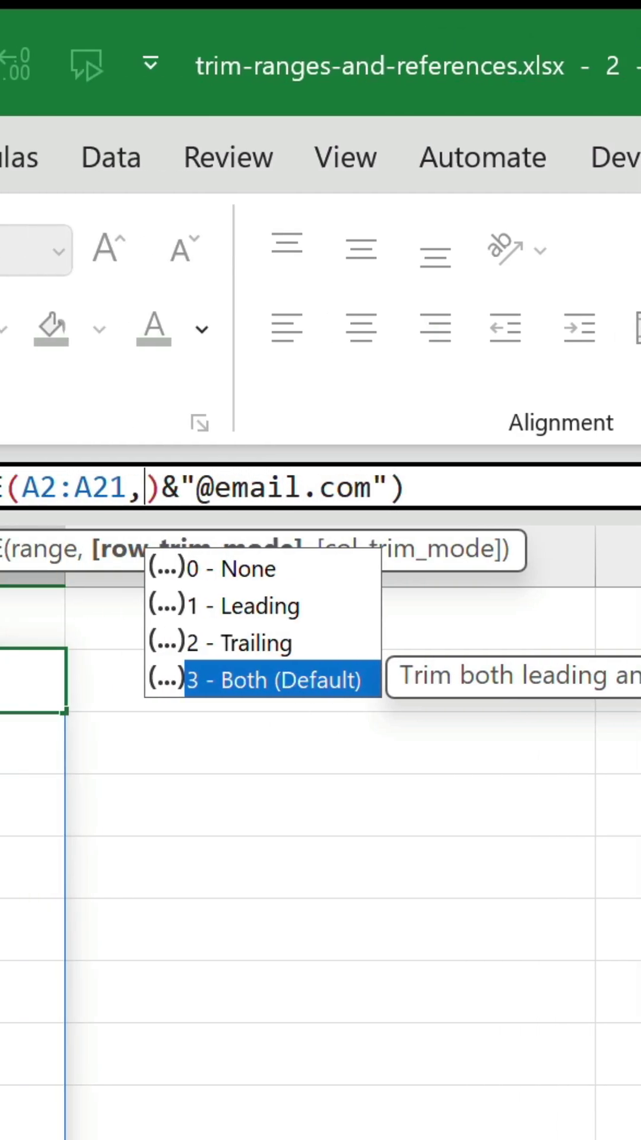
key("BackSpace")
- Clear Caleb's name from A2, leaving the top name cell empty
key("ctrl+Return")
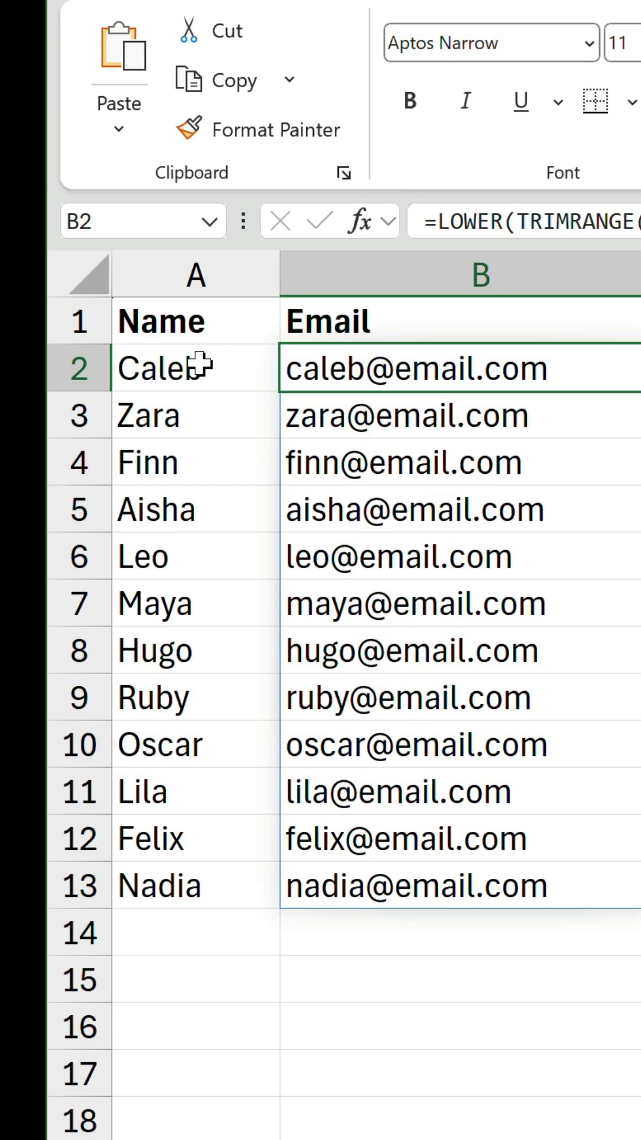
left_click(171, 378)
key("Delete")
key("Down")
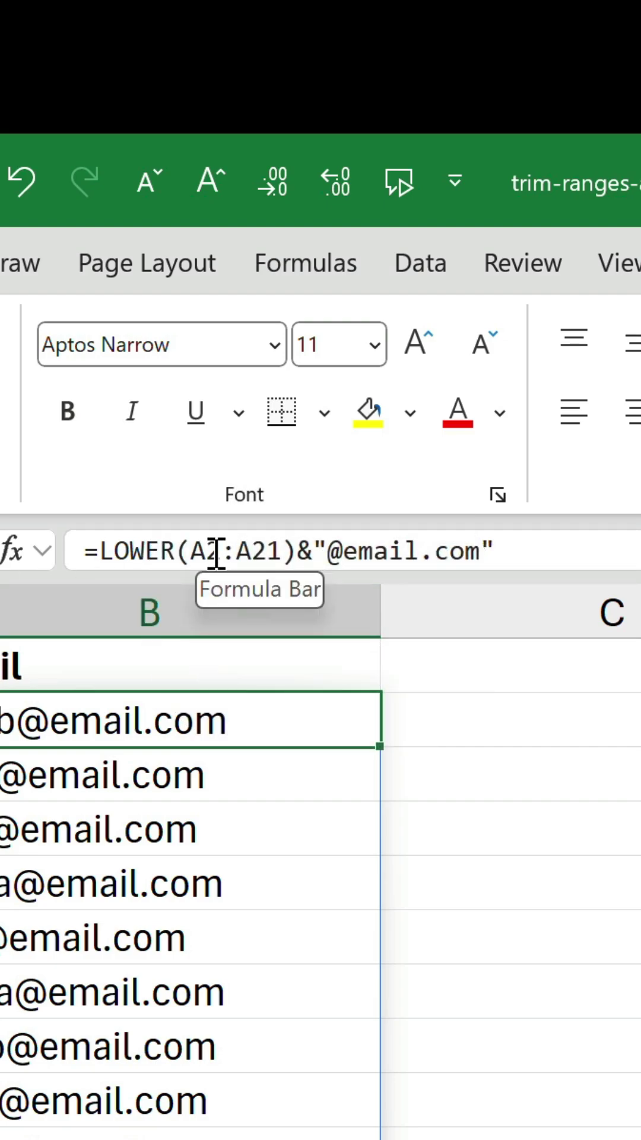
left_click(217, 554)
type(".")
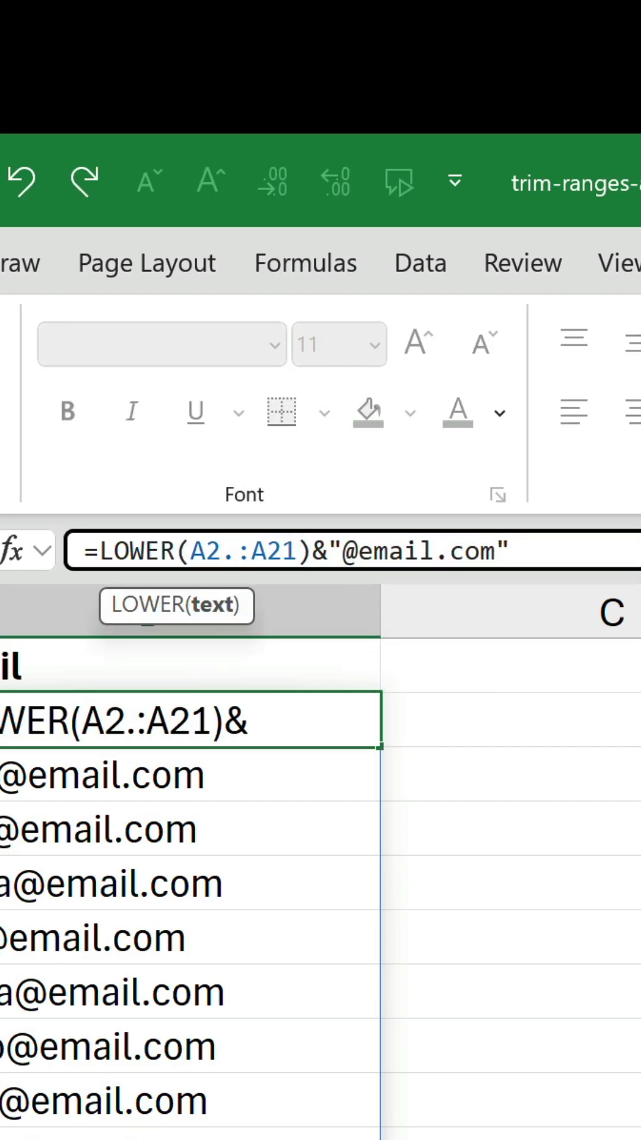
key("Right")
type(".")
key("Return")
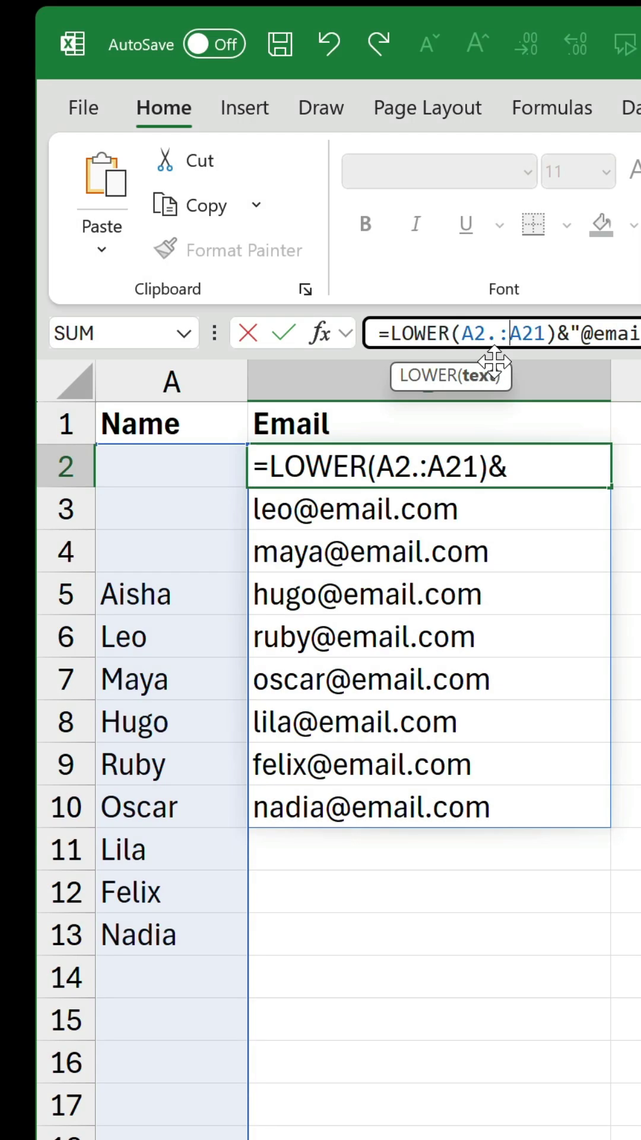
key("Return")
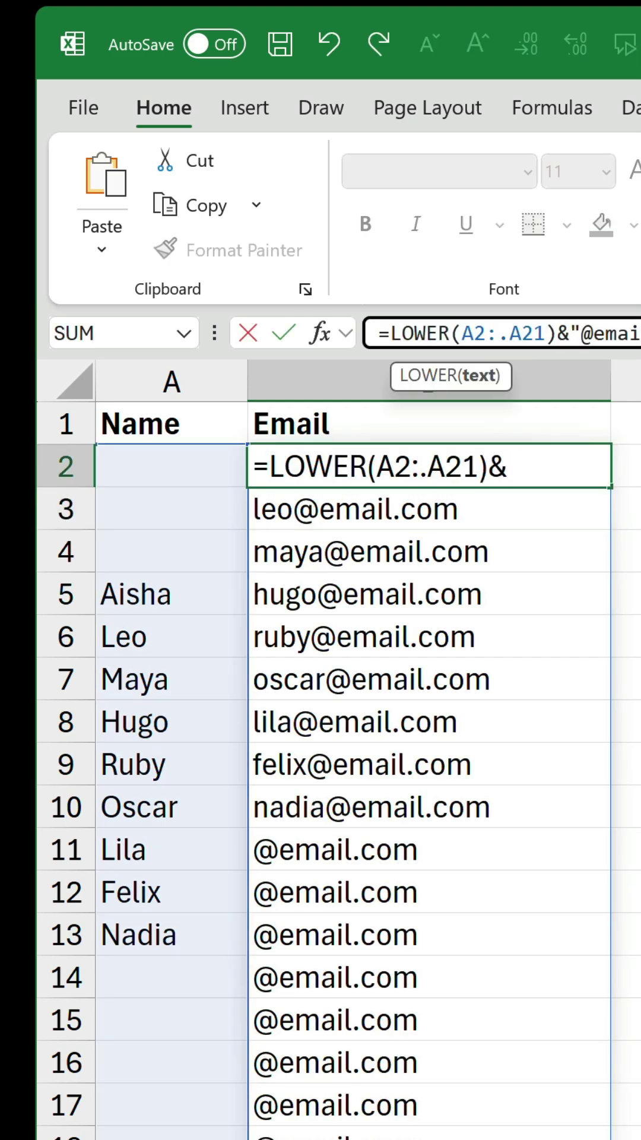
- Commit the formula using the trailing-only trim reference A2:.A21
key("Return")
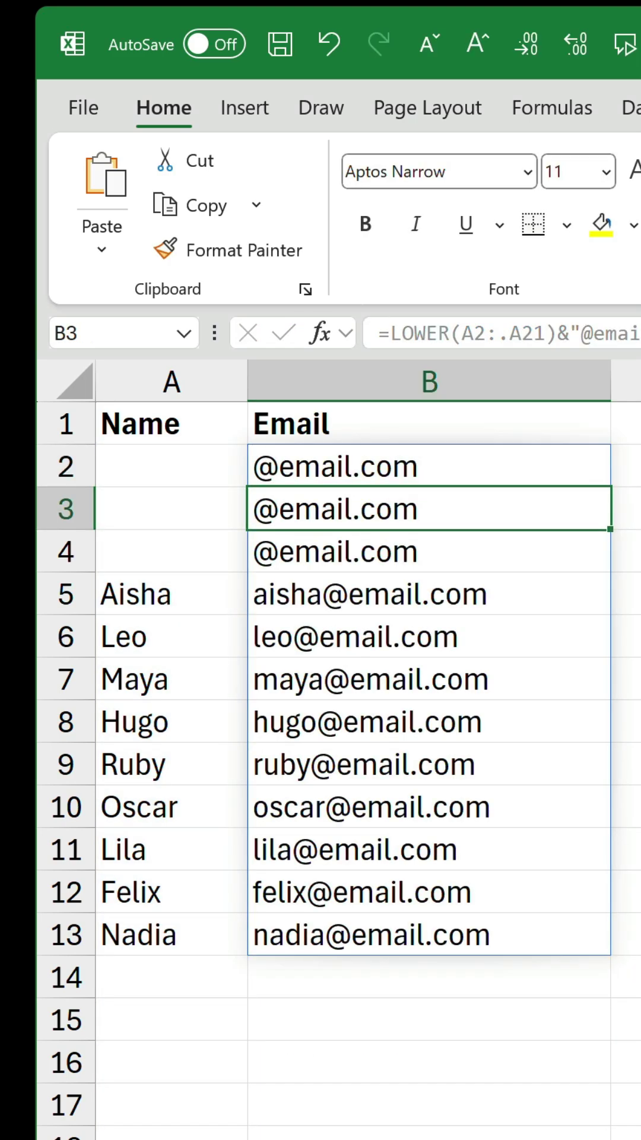